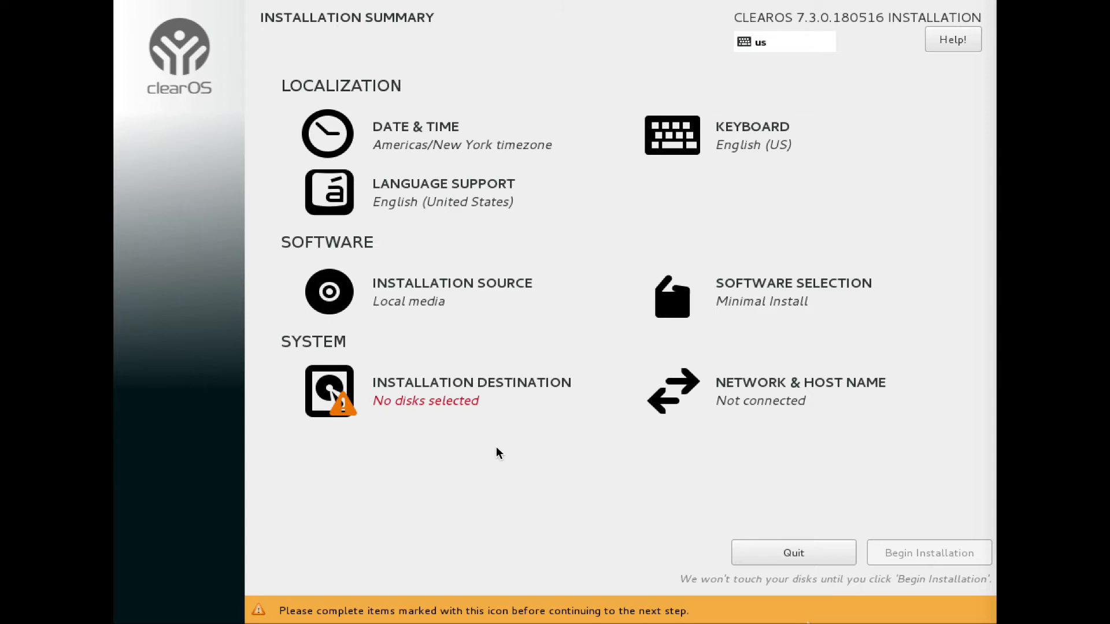
Step: Open the installation destination and select all four 8192 MiB ATA VBOX HARDDISK disks (sda to sdd)
left_click(342, 392)
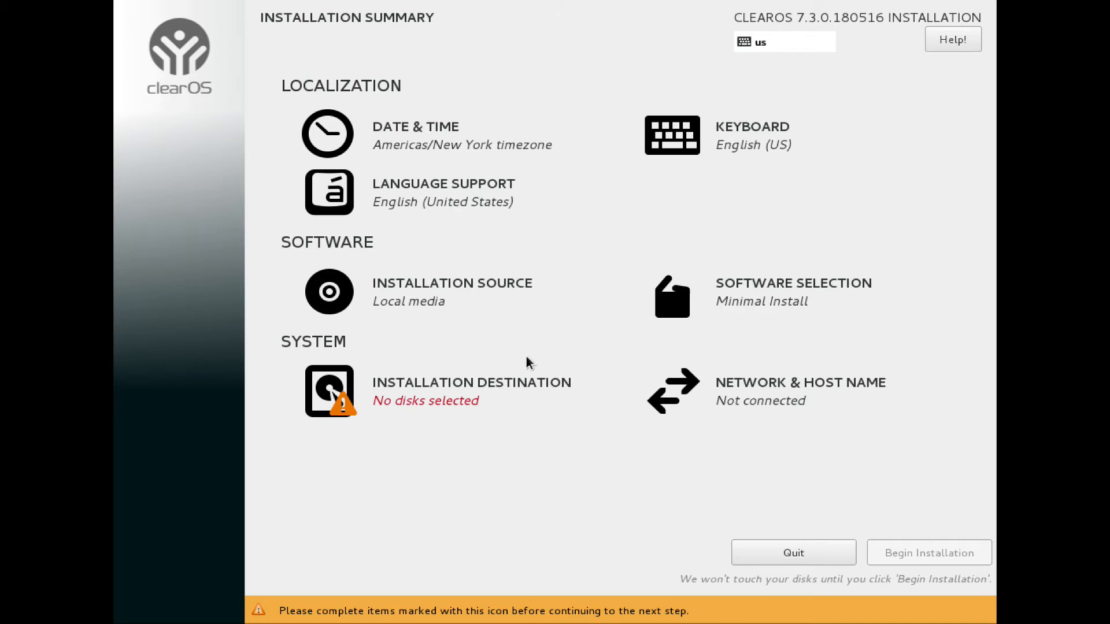
left_click(413, 391)
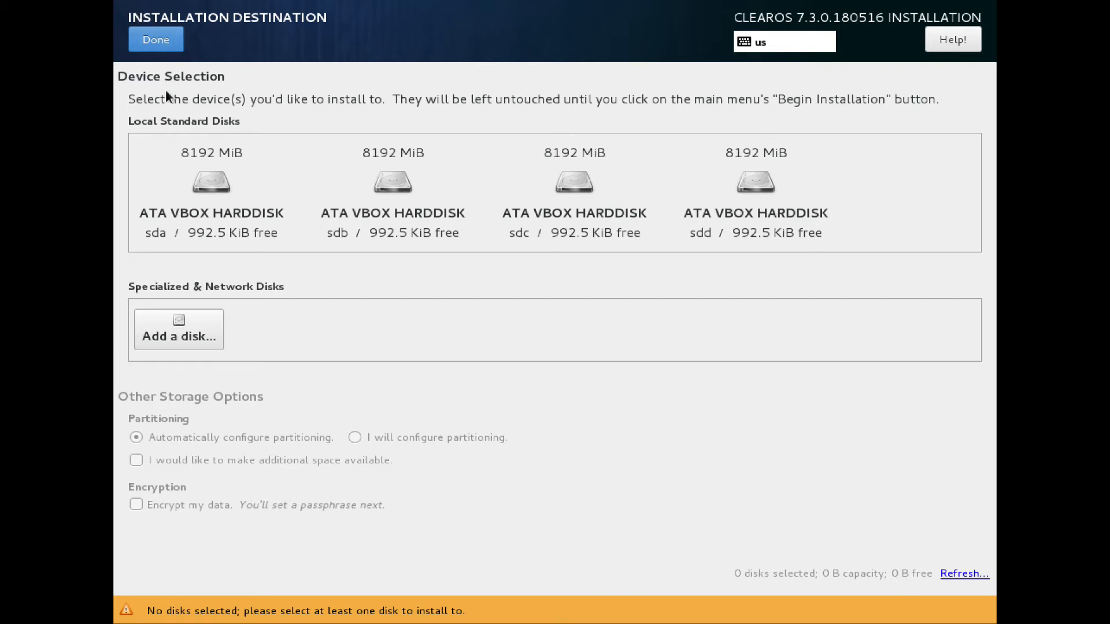
left_click(203, 176)
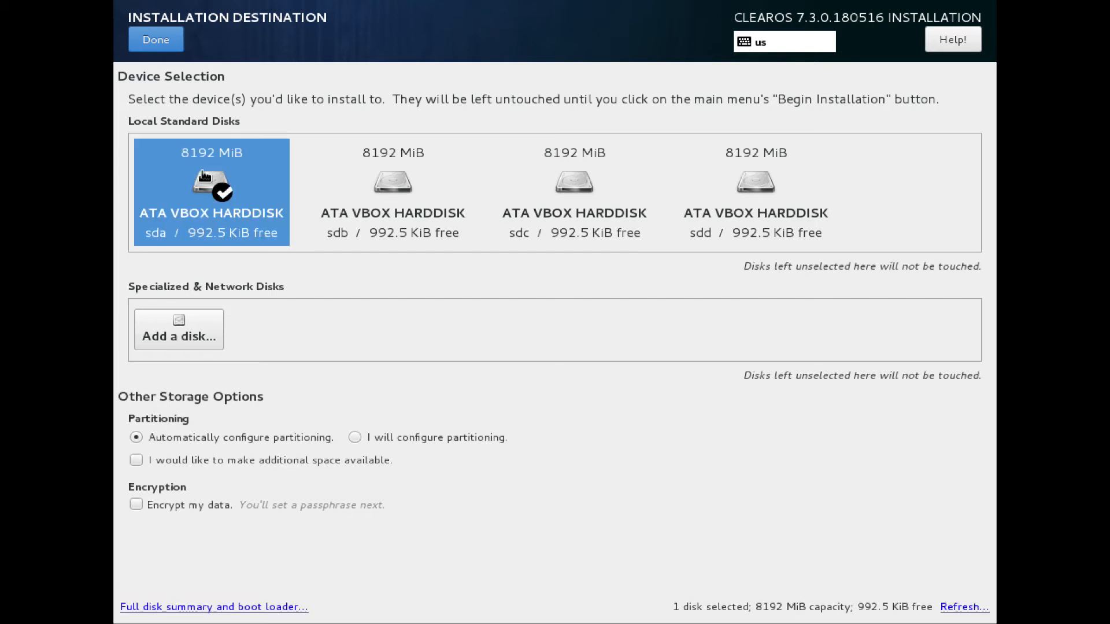
left_click(423, 199)
left_click(607, 213)
left_click(772, 212)
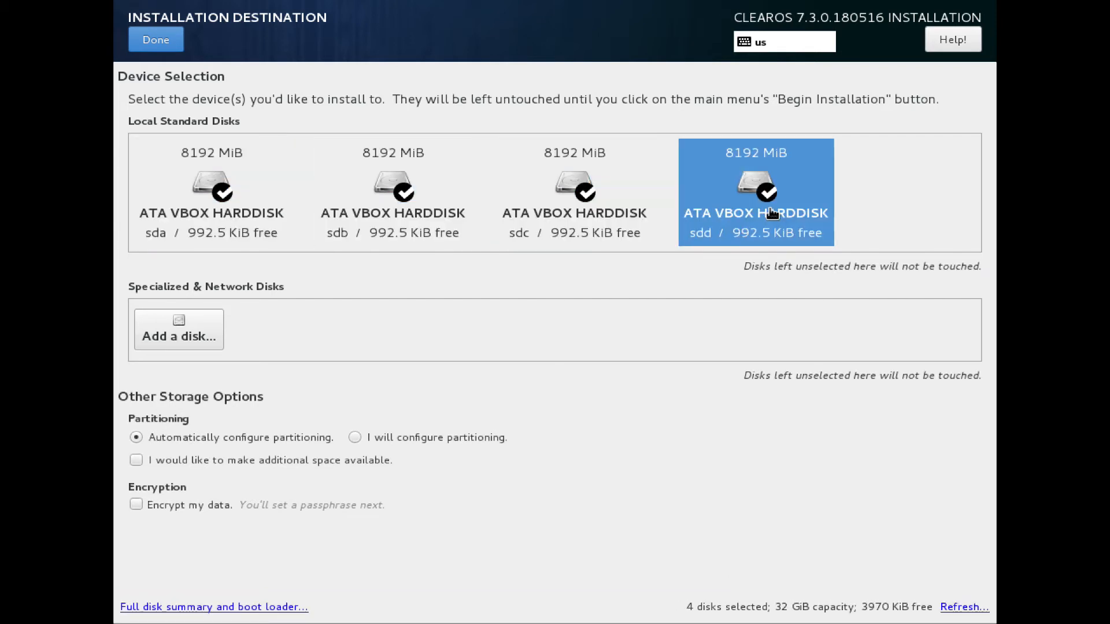
Step: Choose to configure partitioning manually and confirm the disk selection
left_click(355, 437)
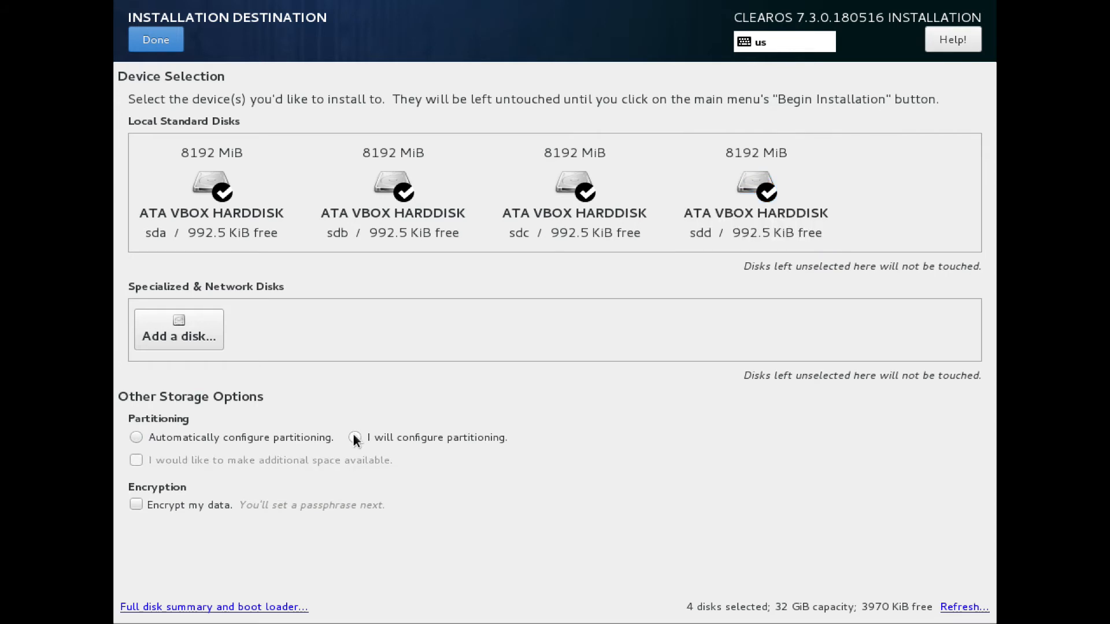
left_click(163, 39)
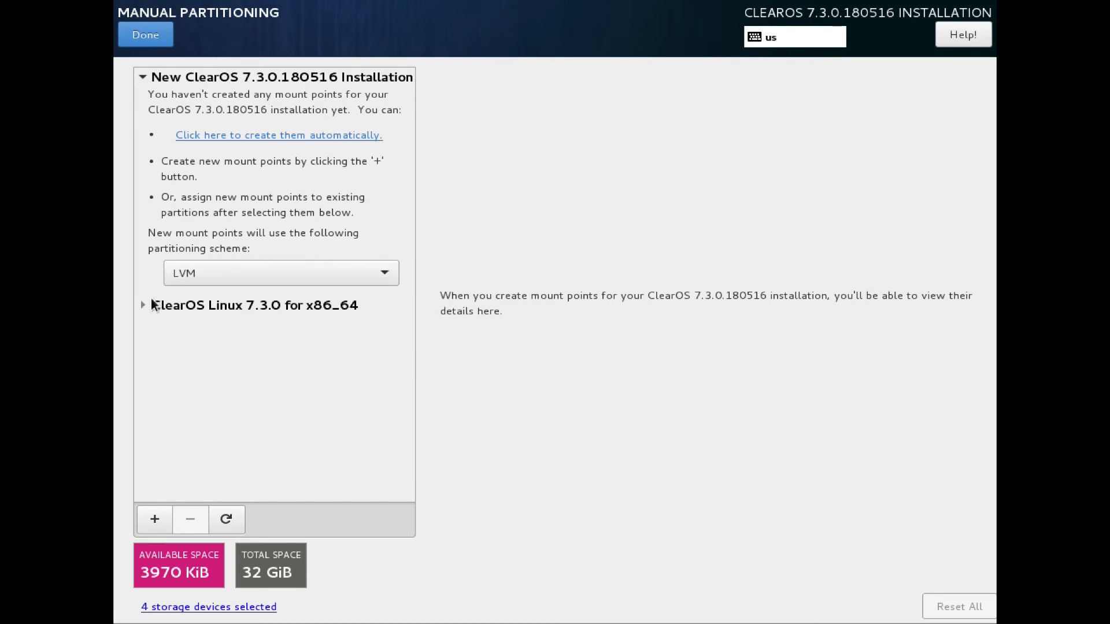
Step: Delete the existing ClearOS Linux 7.3.0 installation's /boot partition along with all its other file systems
left_click(142, 306)
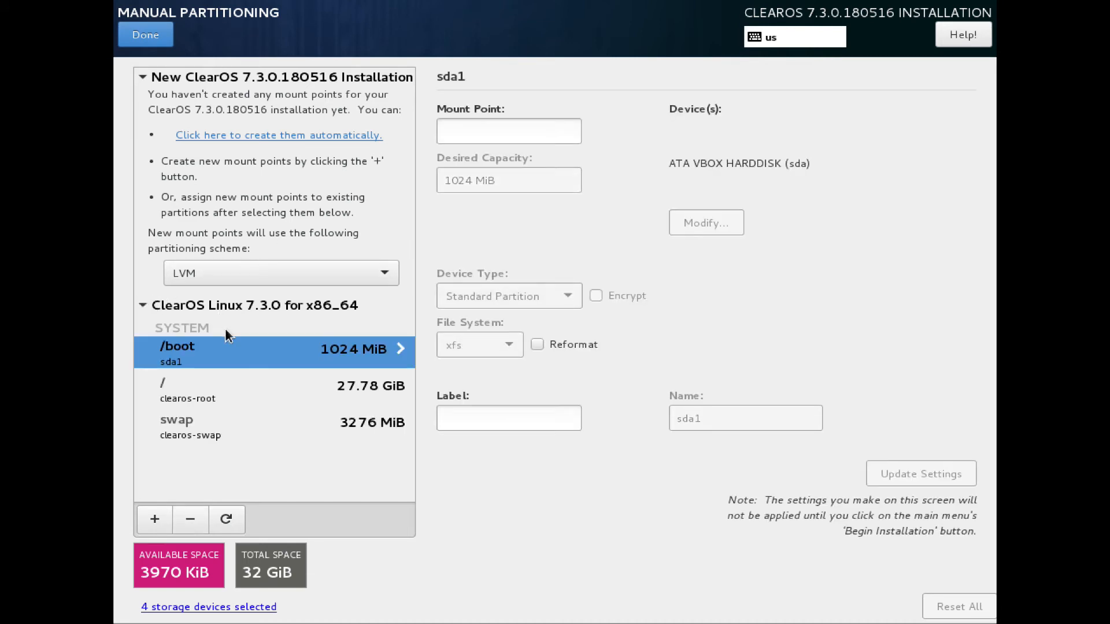
left_click(190, 520)
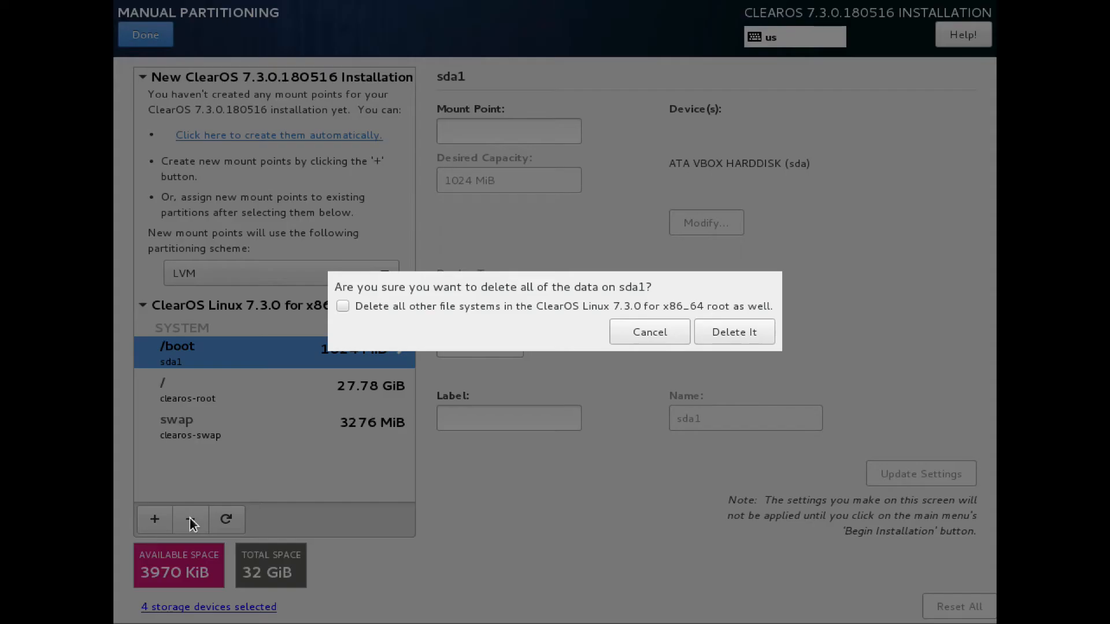
left_click(578, 310)
left_click(723, 334)
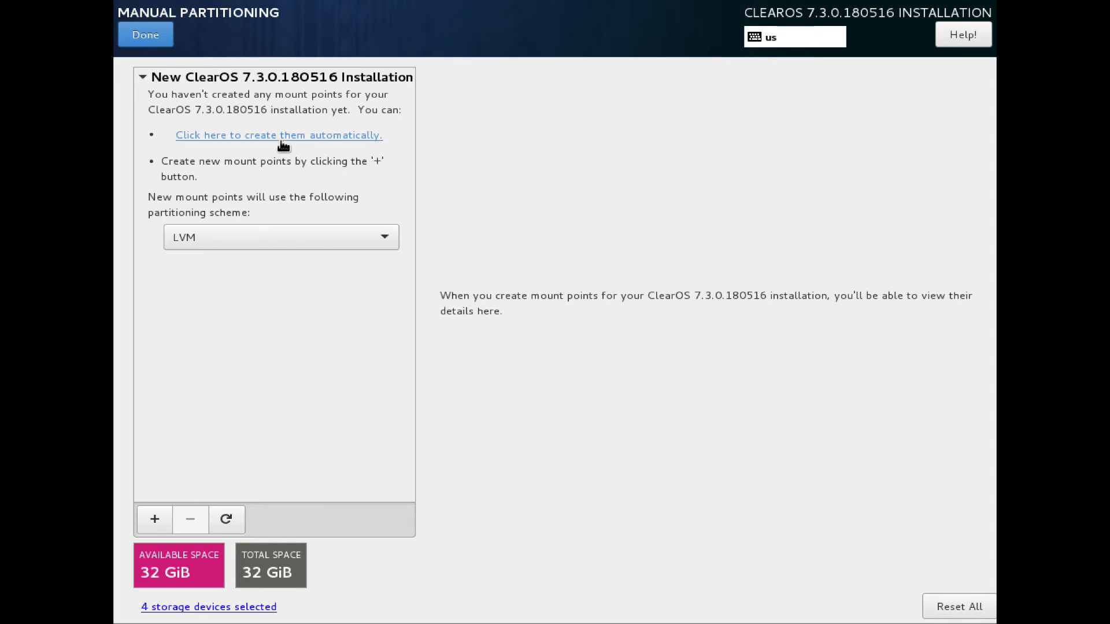
Step: Create the new installation's mount points automatically and select the /boot mount point
left_click(300, 138)
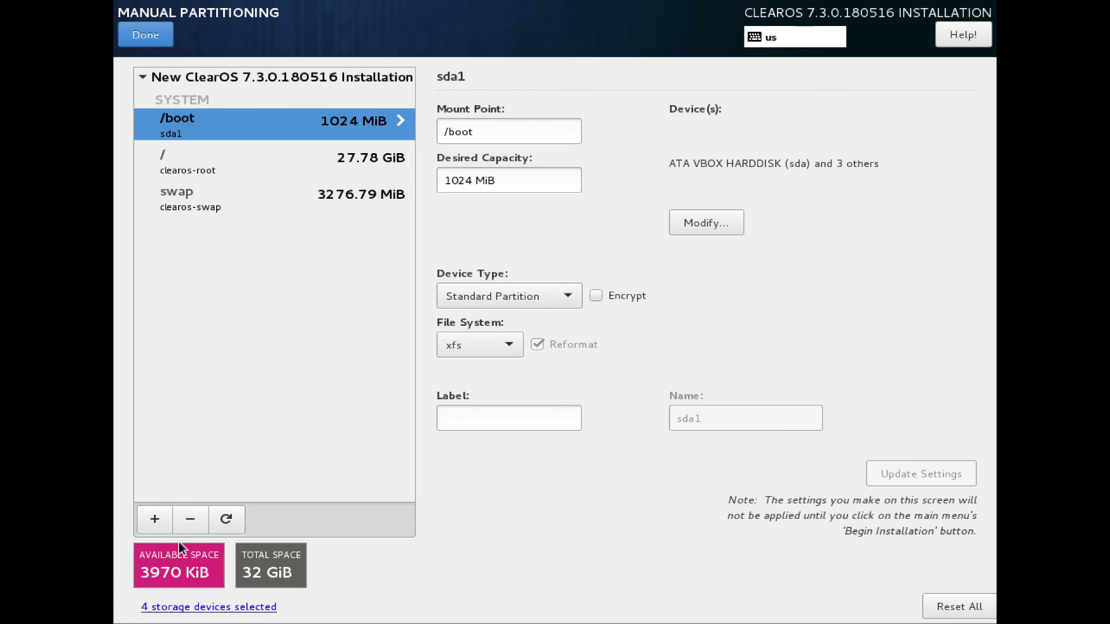
left_click(186, 523)
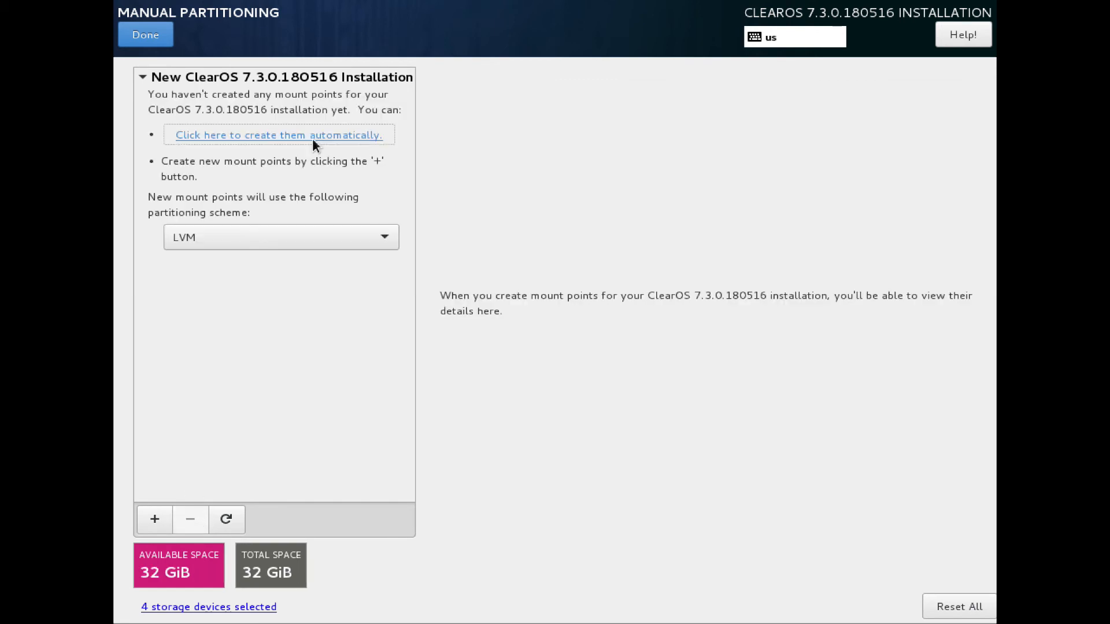
left_click(313, 136)
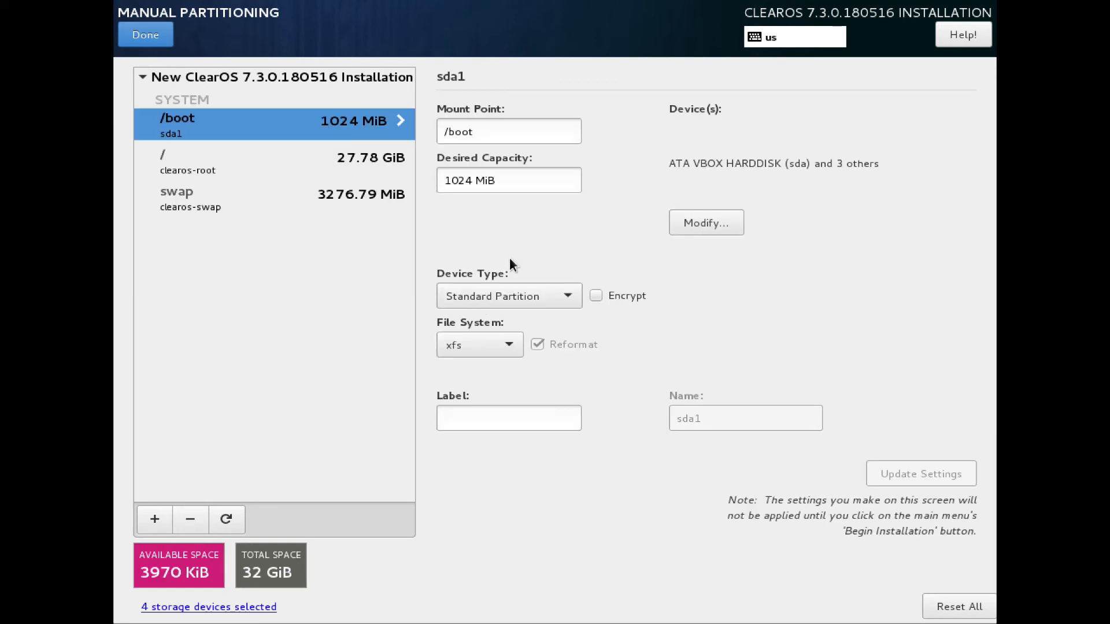
Step: Try to change the /boot partition's device type to RAID with RAID1 level and update the settings
left_click(497, 287)
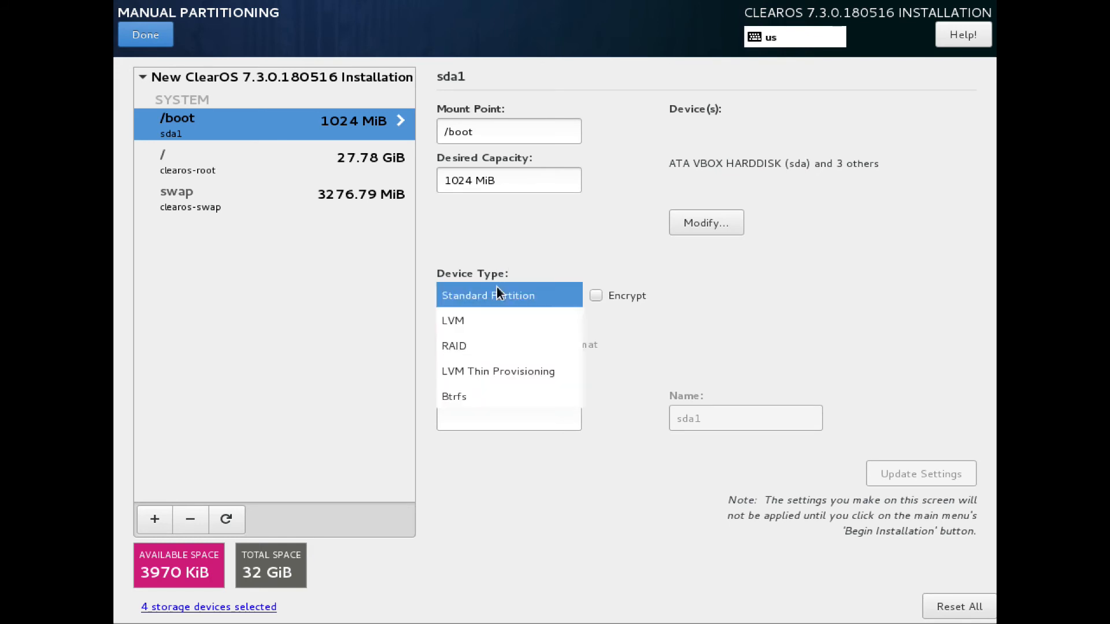
left_click(501, 345)
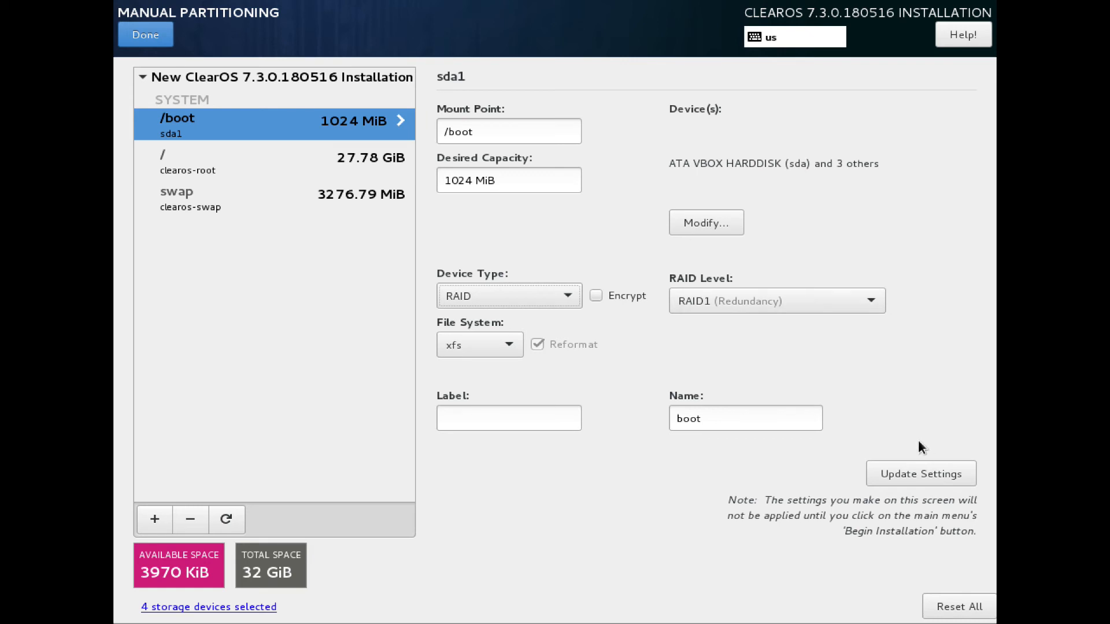
left_click(917, 475)
left_click(917, 472)
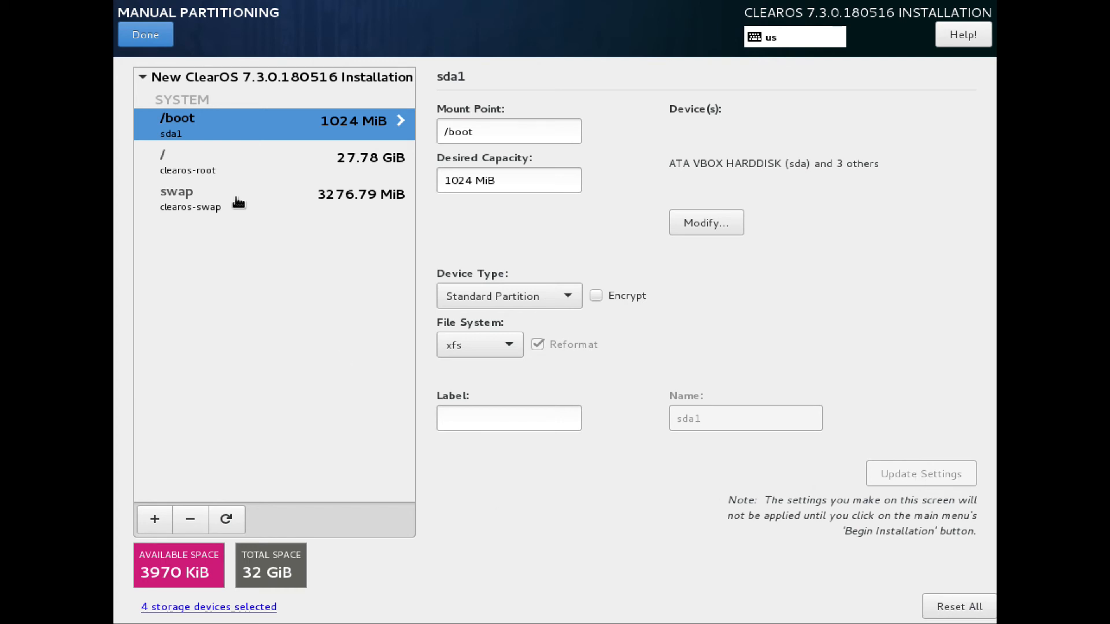
Step: Set the root volume group clearos to RAID level RAID1 (Redundancy) and save it
left_click(222, 177)
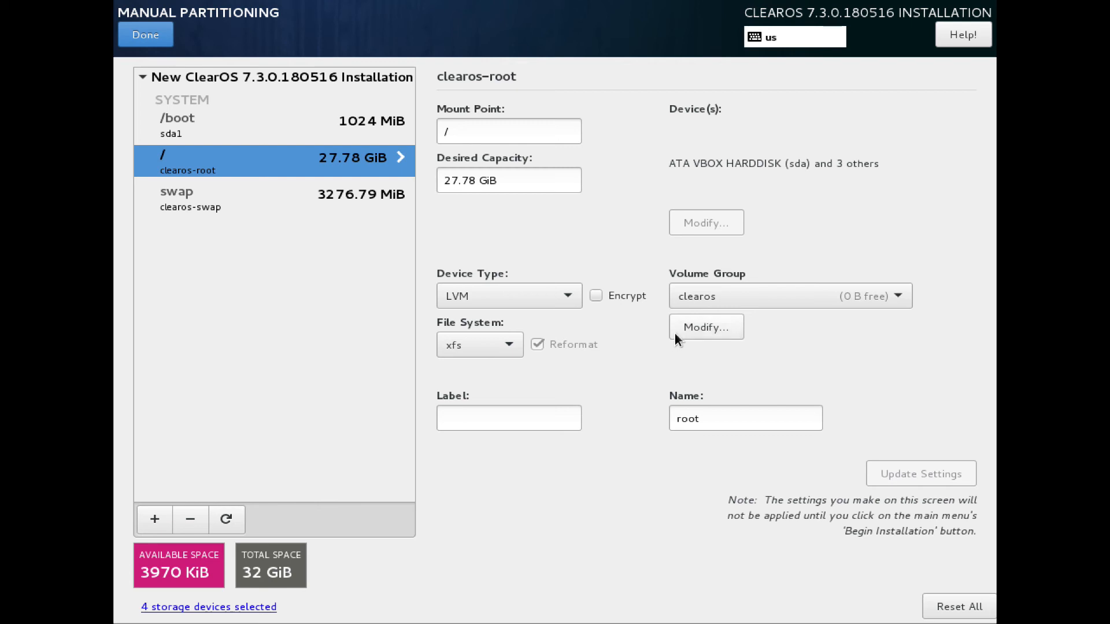
left_click(508, 300)
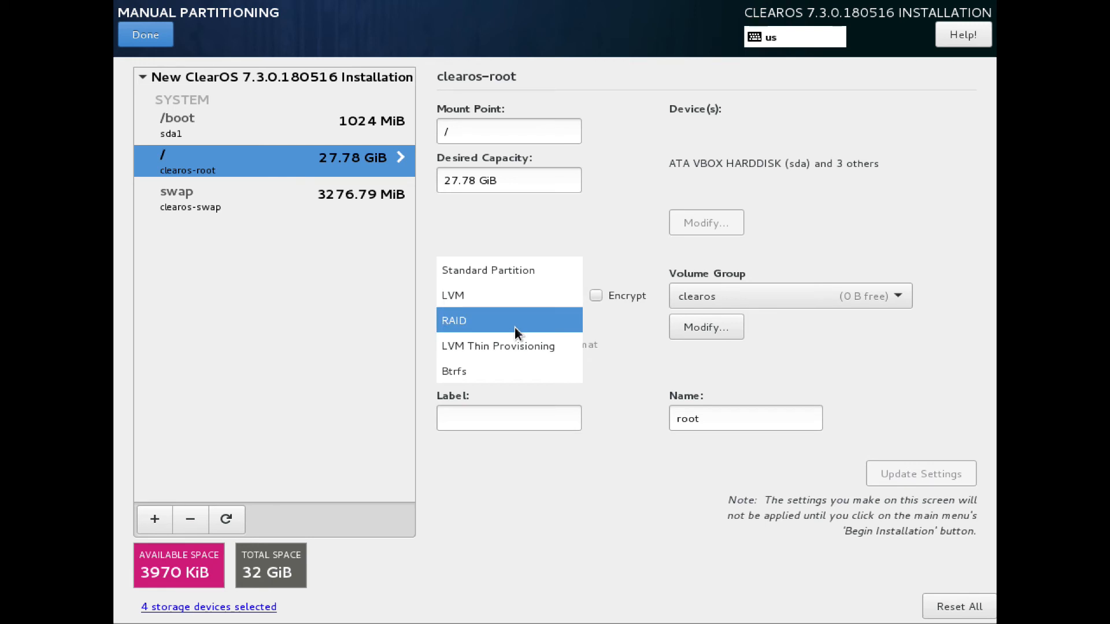
left_click(591, 238)
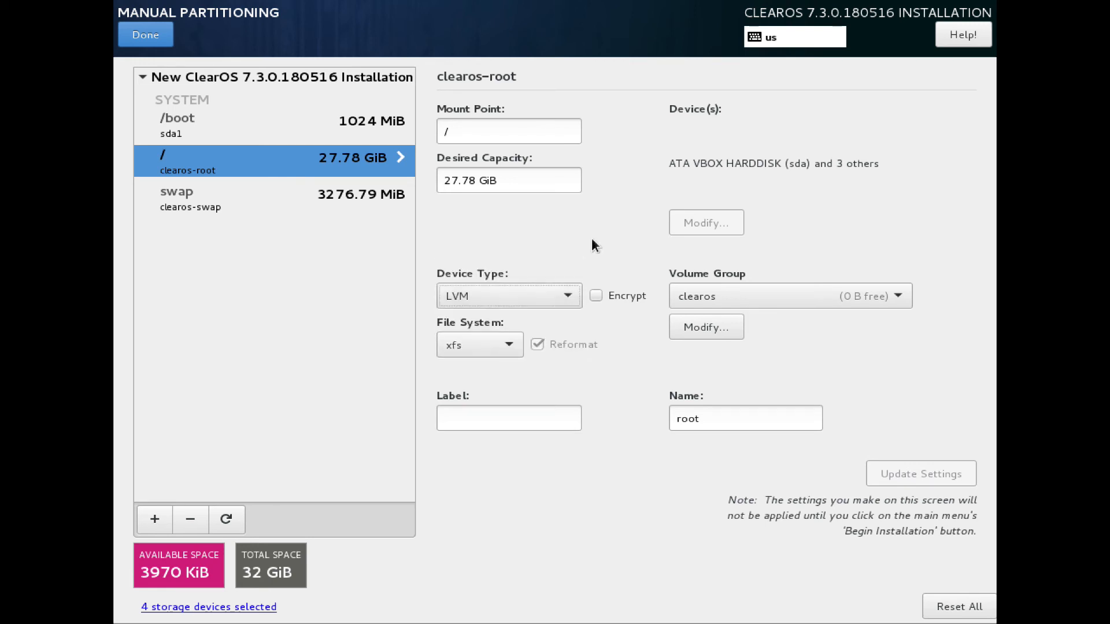
left_click(725, 327)
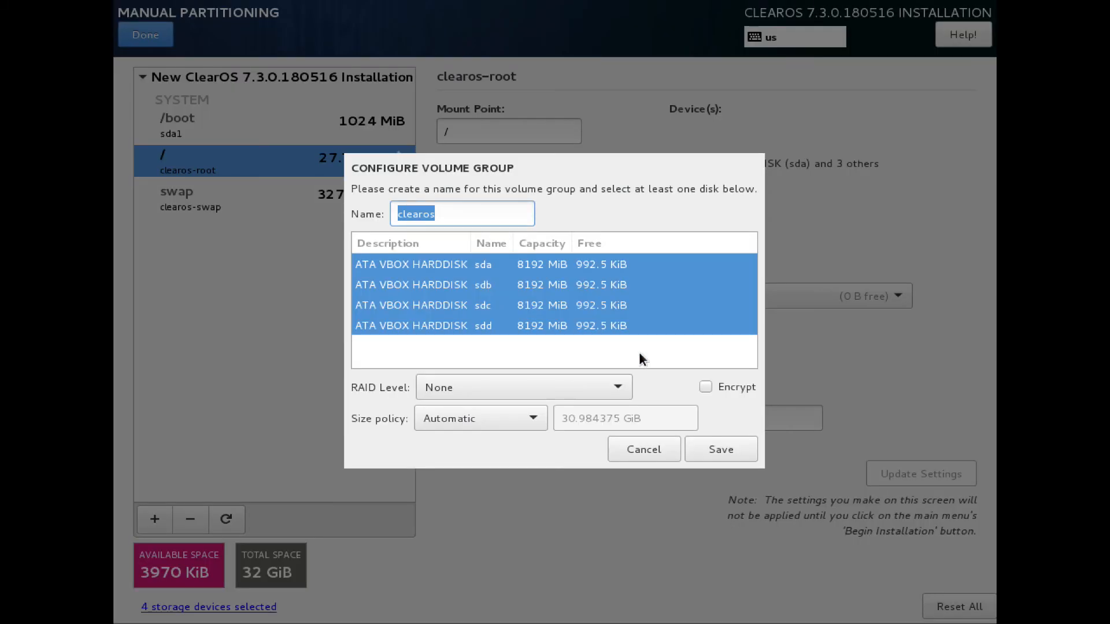
left_click(500, 397)
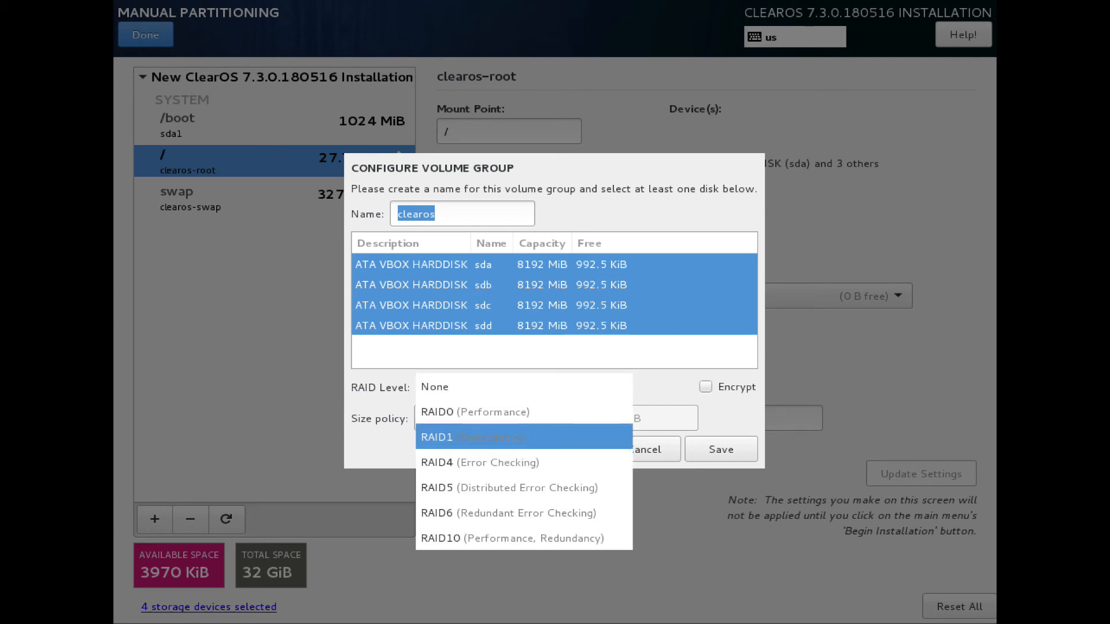
left_click(516, 437)
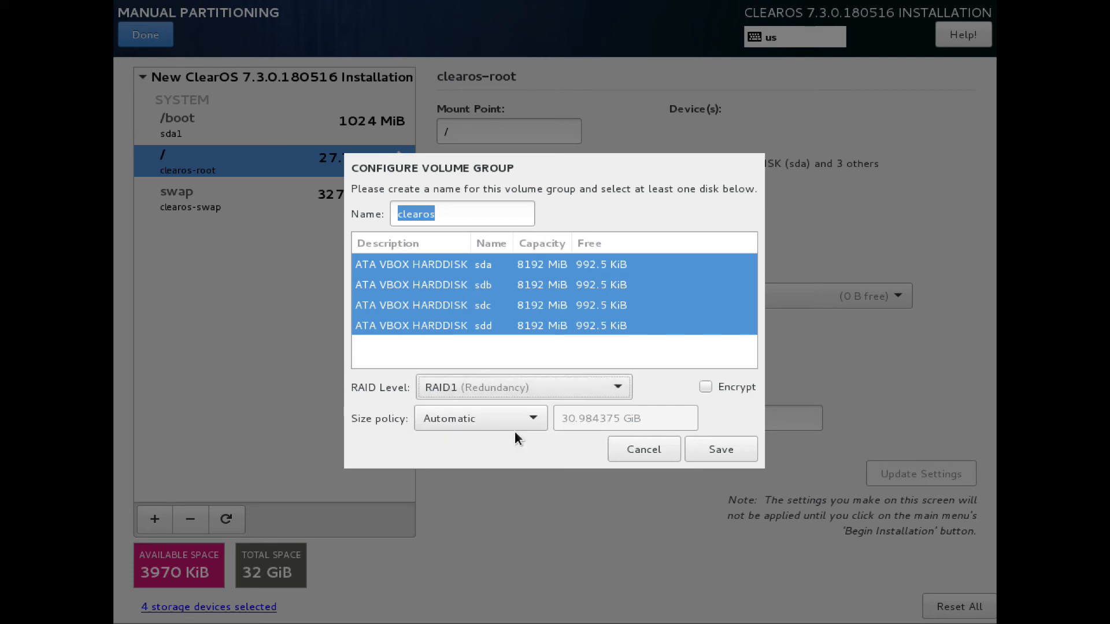
left_click(710, 452)
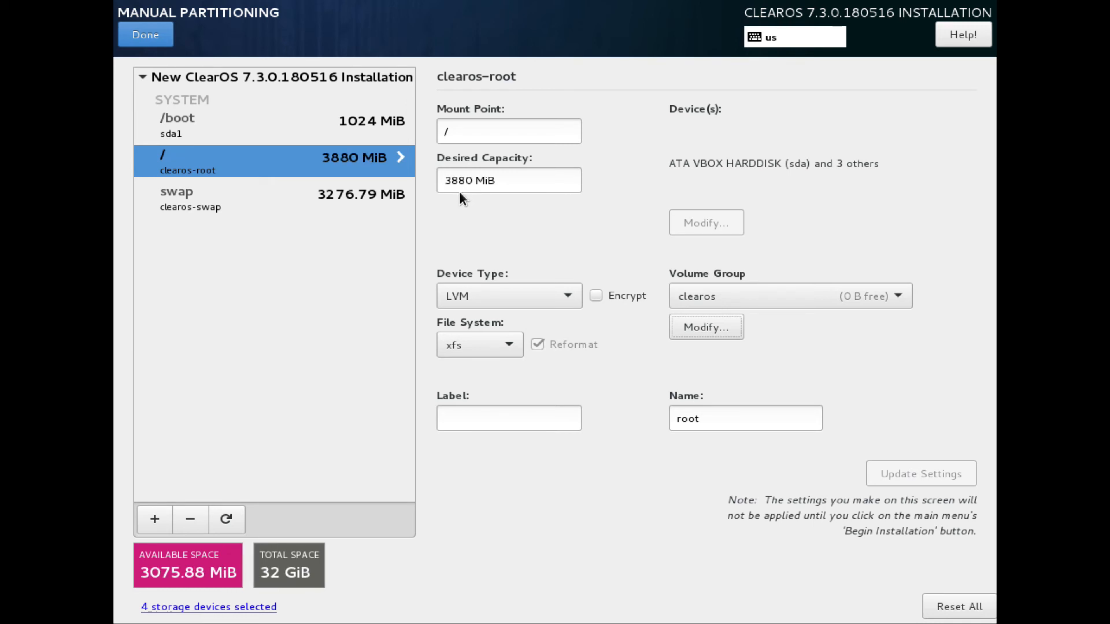
Step: Check the swap volume group's RAID level, keep RAID1 (Redundancy), and save the volume group
left_click(337, 201)
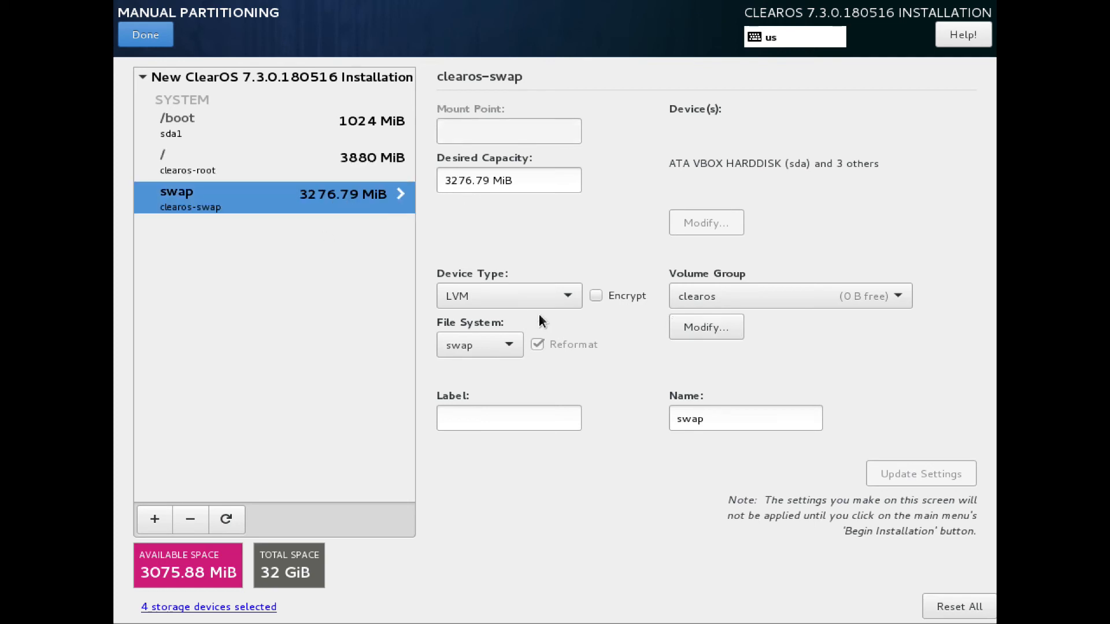
left_click(698, 321)
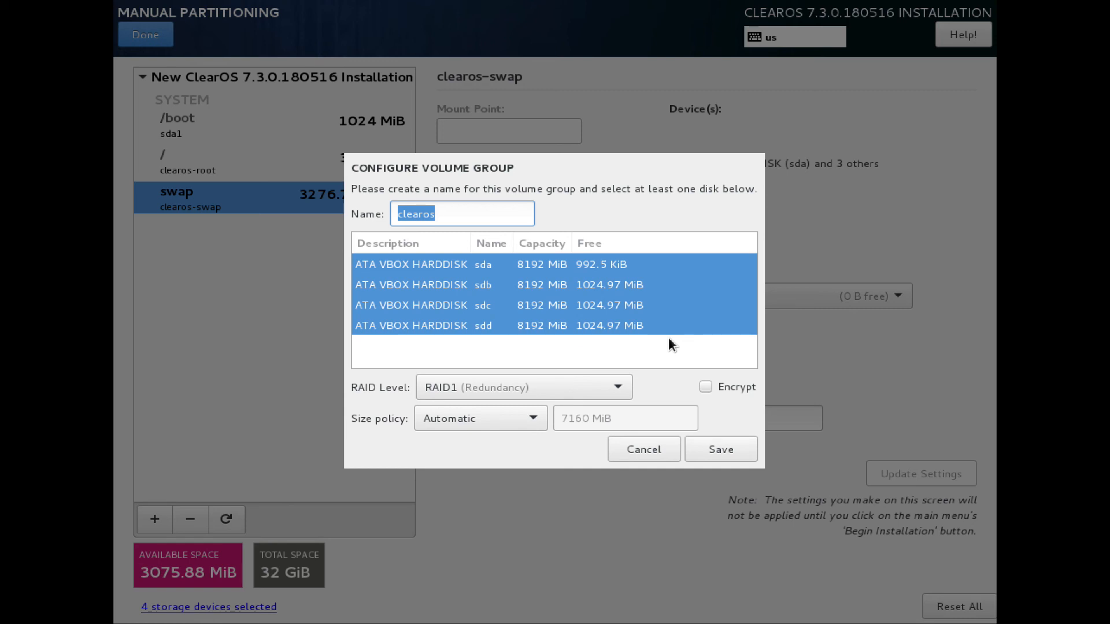
left_click(564, 386)
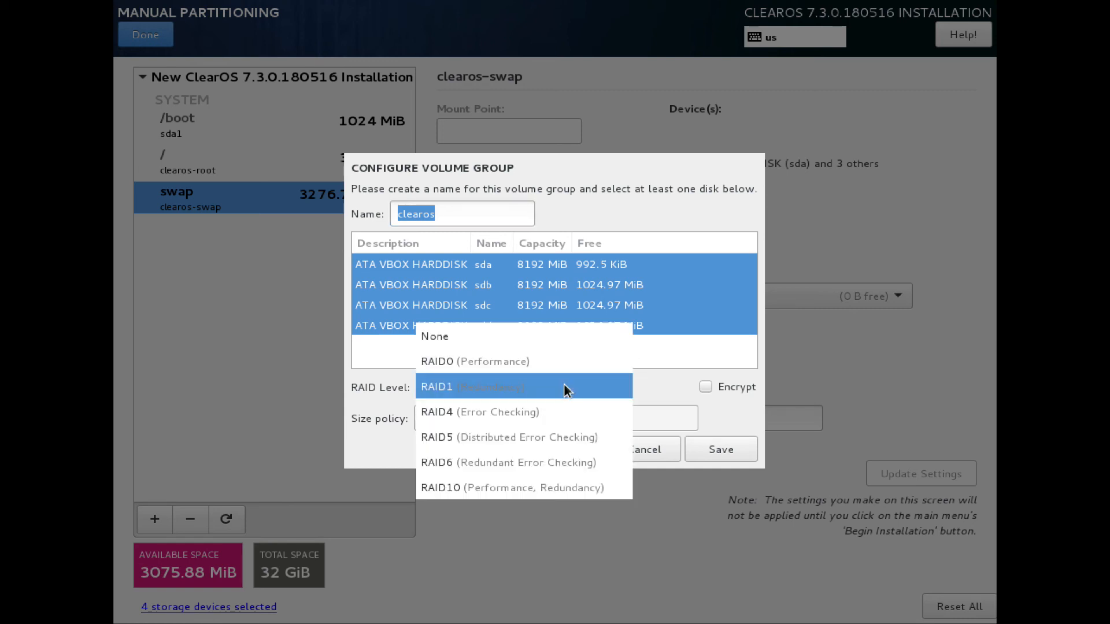
left_click(564, 388)
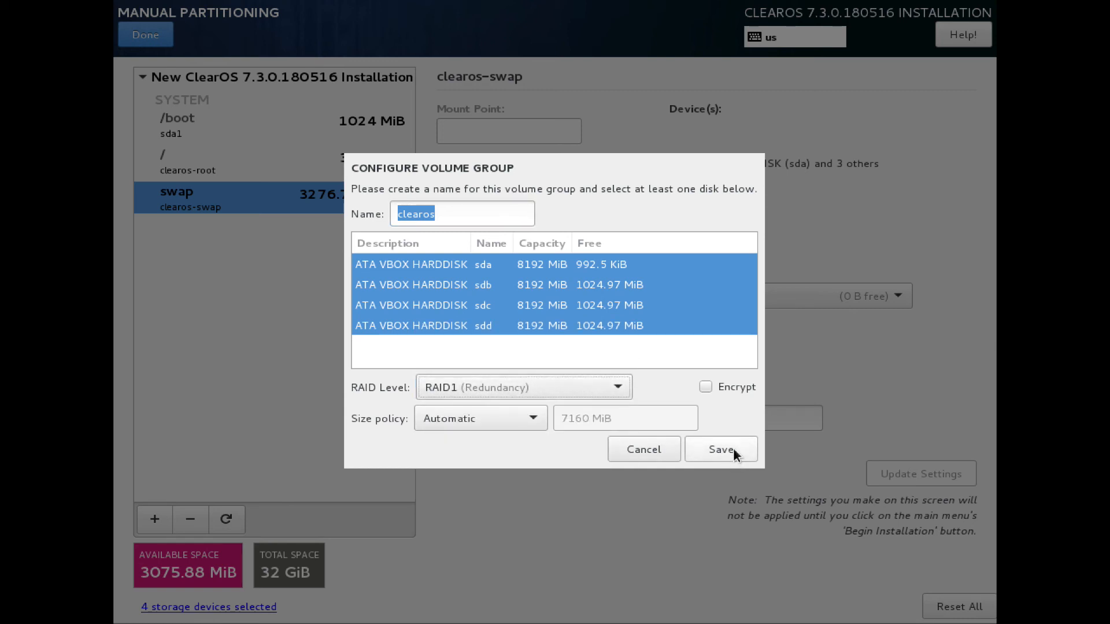
left_click(463, 377)
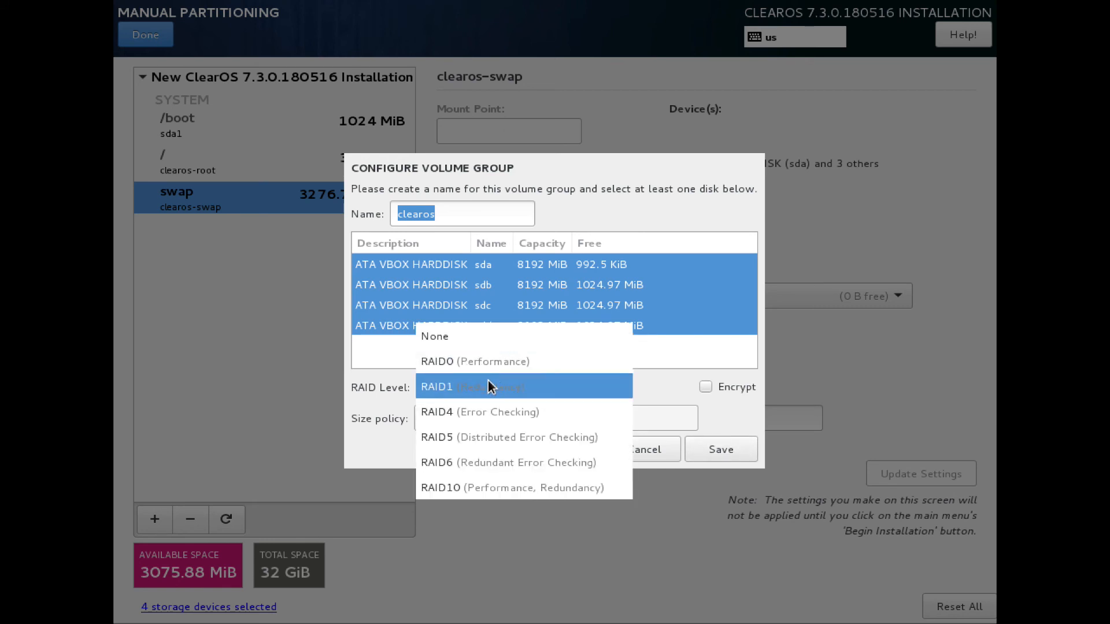
left_click(490, 386)
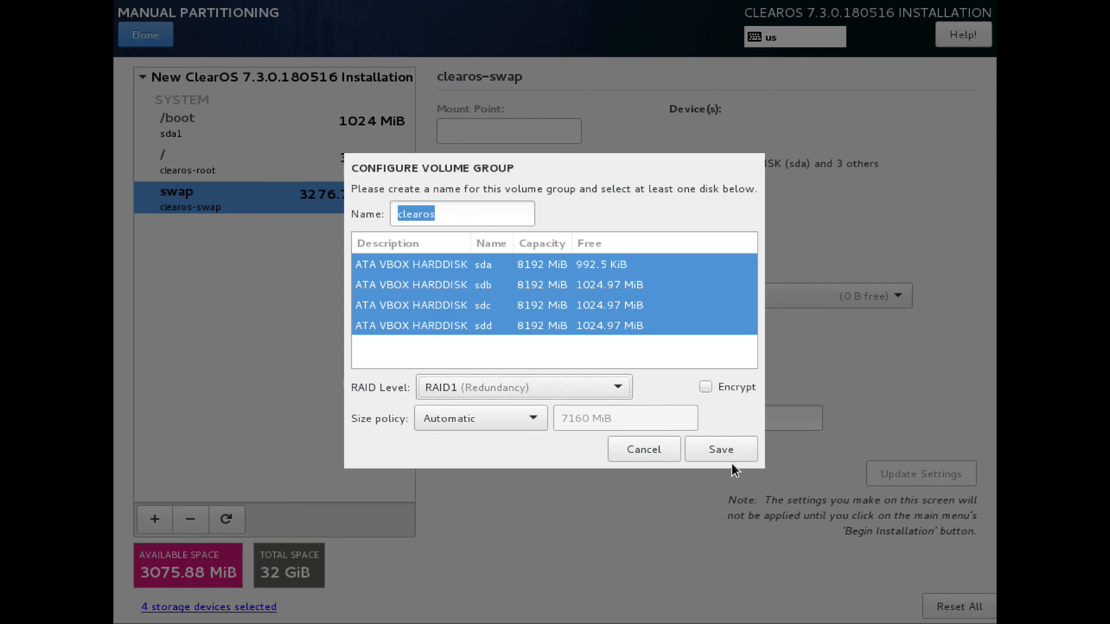
left_click(716, 452)
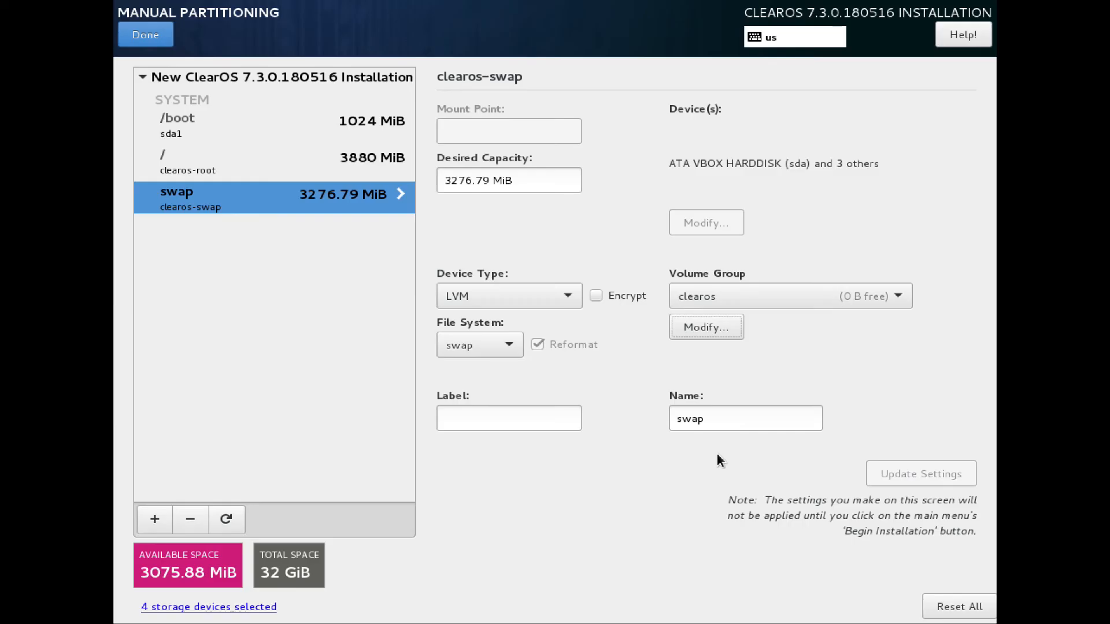
Step: Set the swap's desired capacity to 2048 MiB and update the settings
left_click(468, 180)
key("shift+Home")
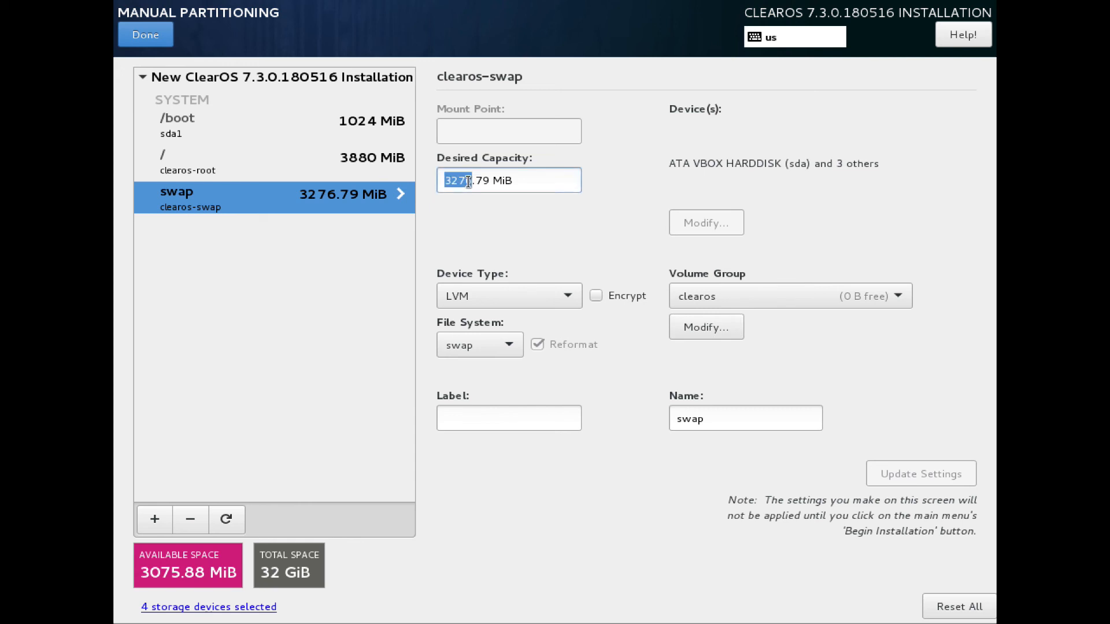
type("20")
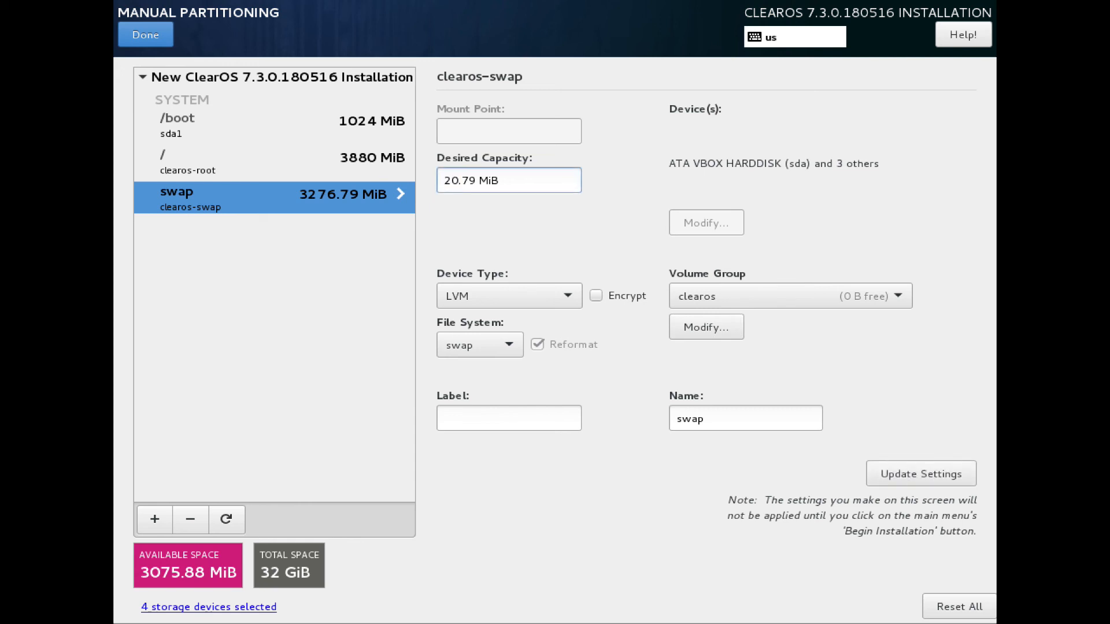
type("48")
left_click(893, 472)
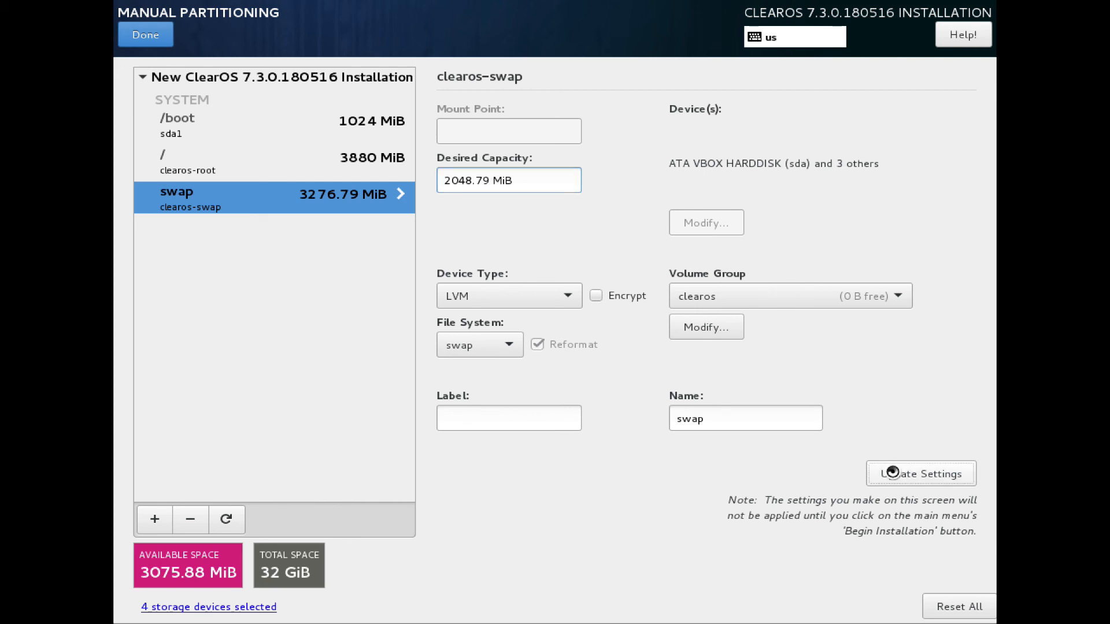
Step: Add a new mount point /store/data0 without specifying a desired capacity
left_click(153, 520)
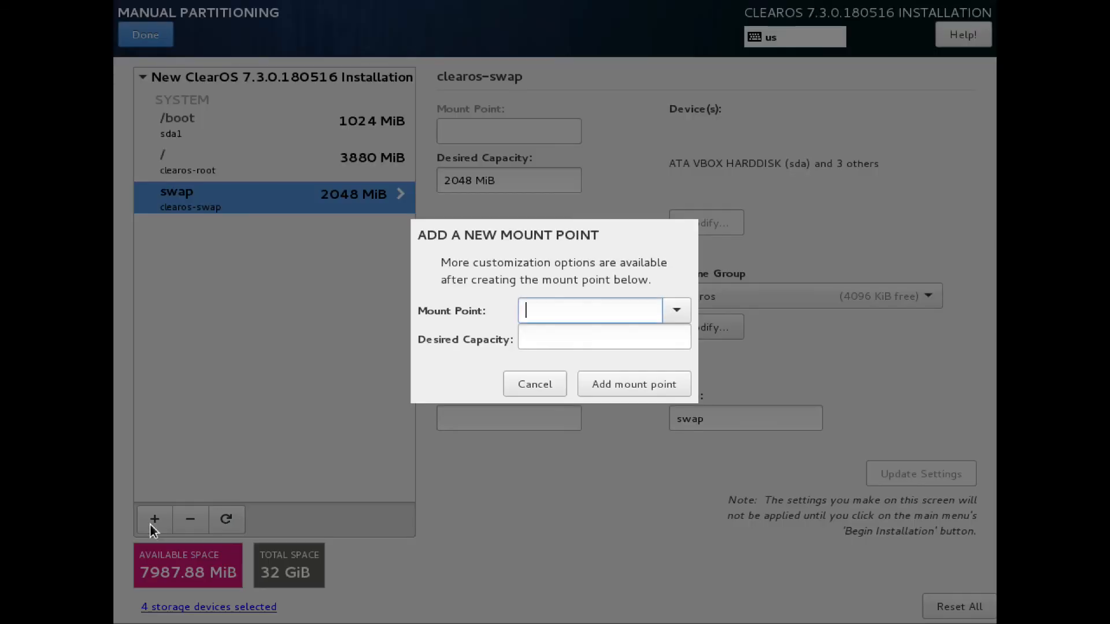
type("/store/data0")
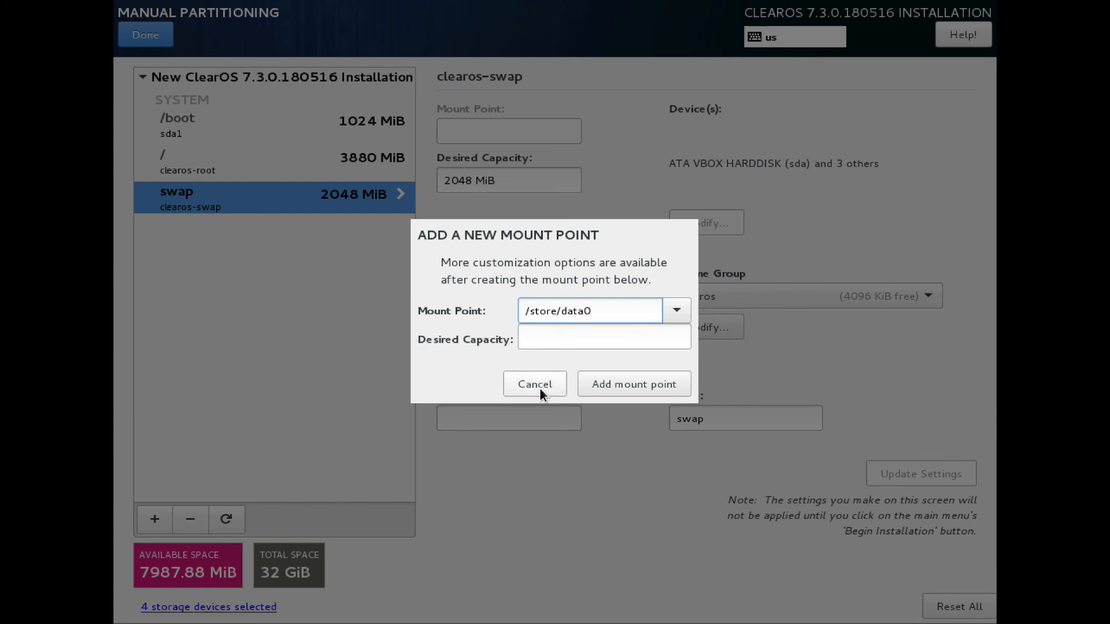
left_click(626, 383)
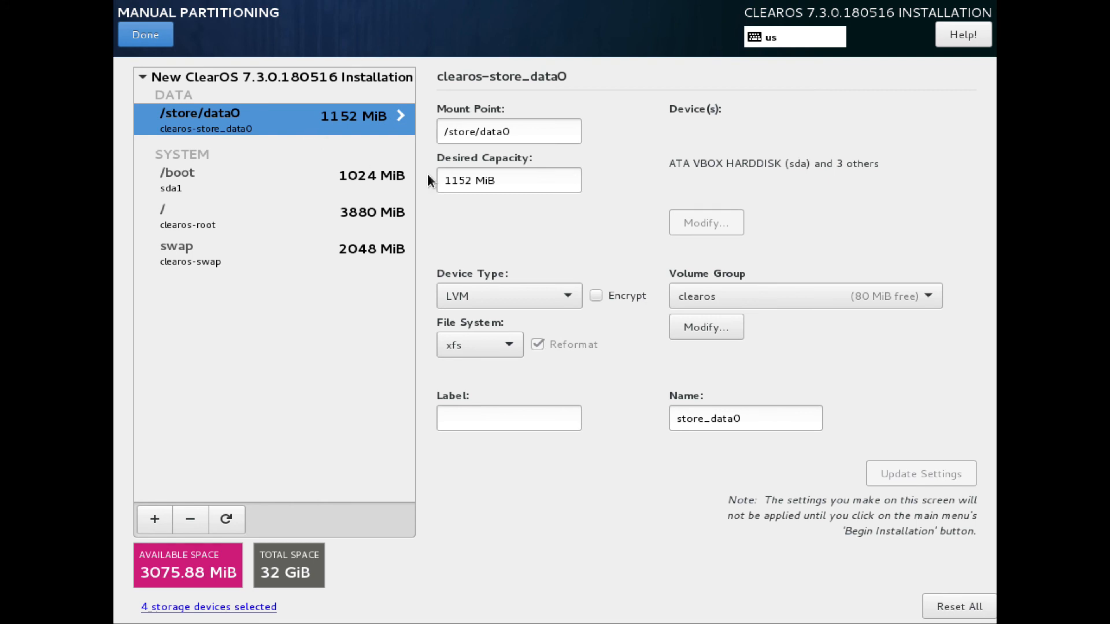
Step: Set the /store/data0 volume group clearos to RAID level RAID5 (Distributed Error Checking) and save it
left_click(725, 295)
left_click(723, 296)
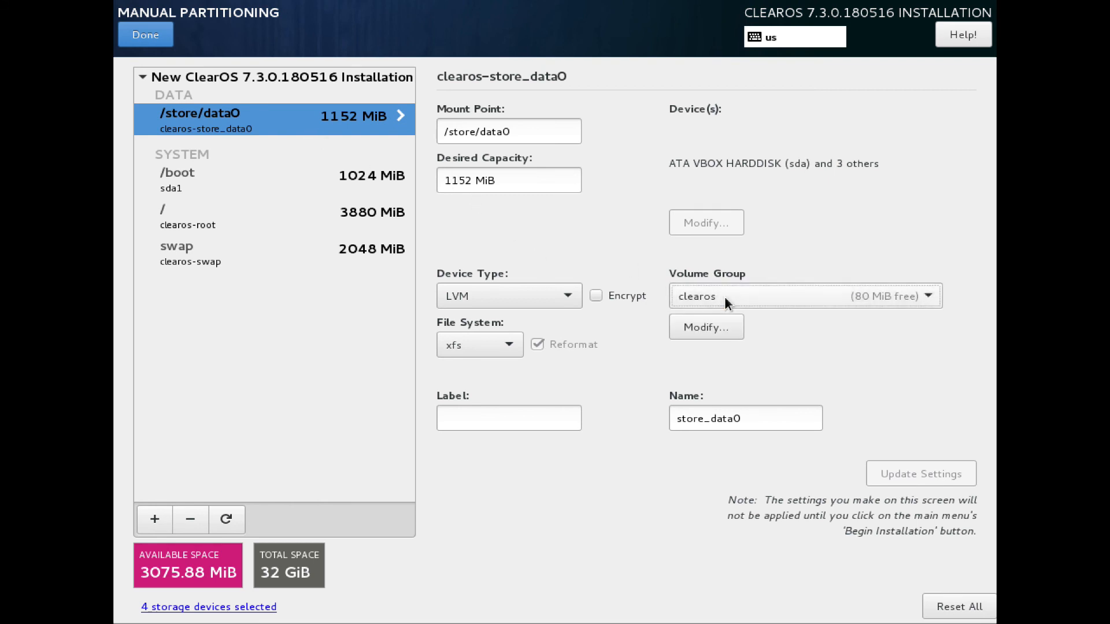
left_click(706, 324)
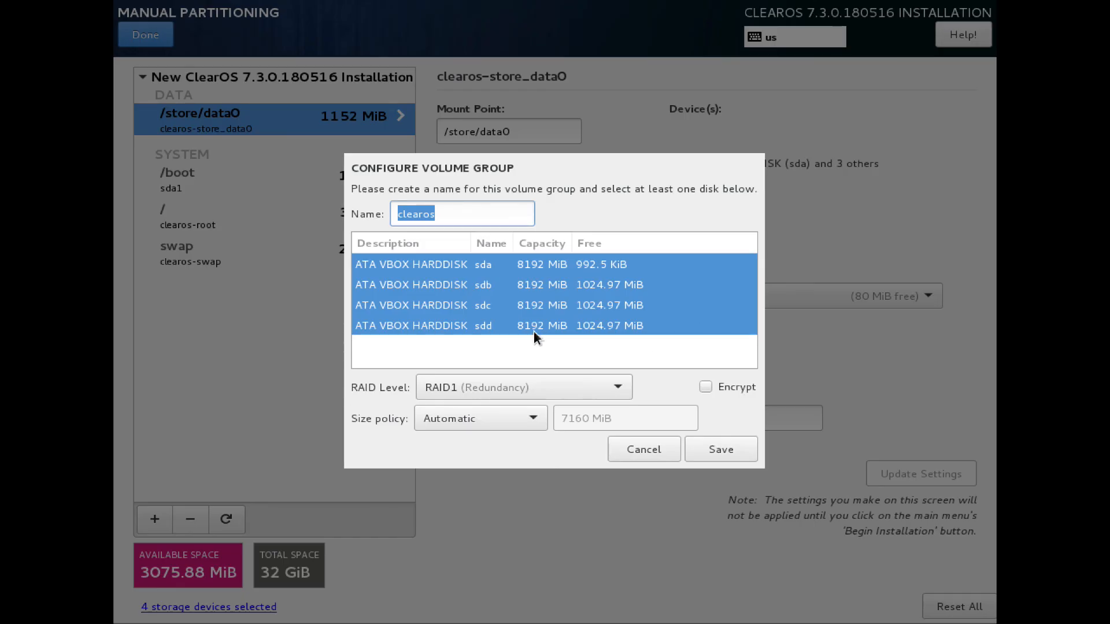
left_click(462, 387)
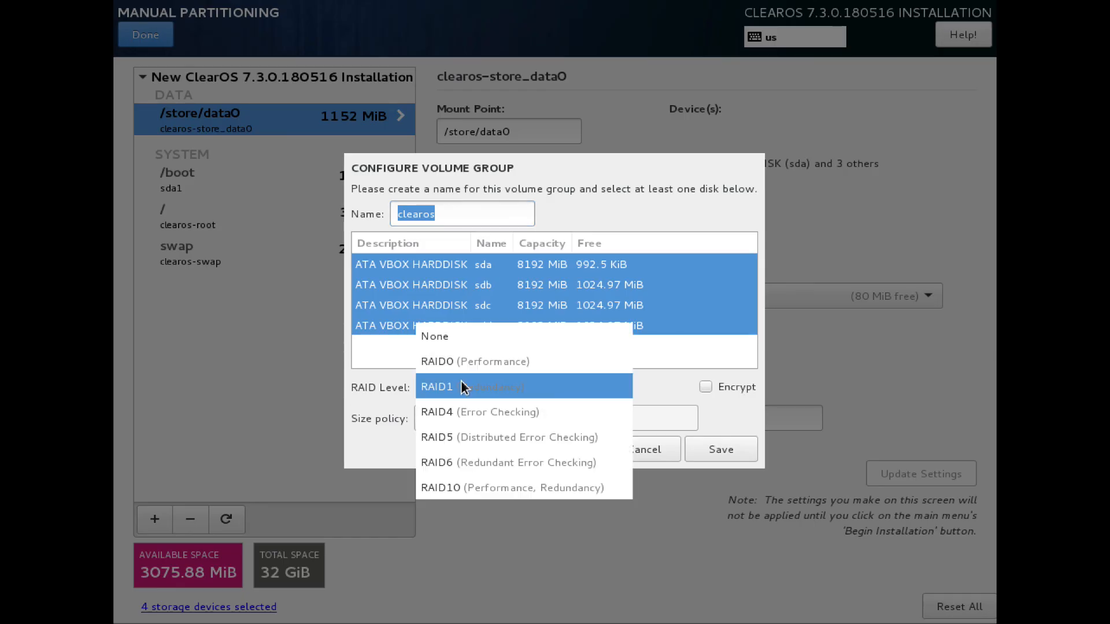
left_click(485, 439)
left_click(712, 449)
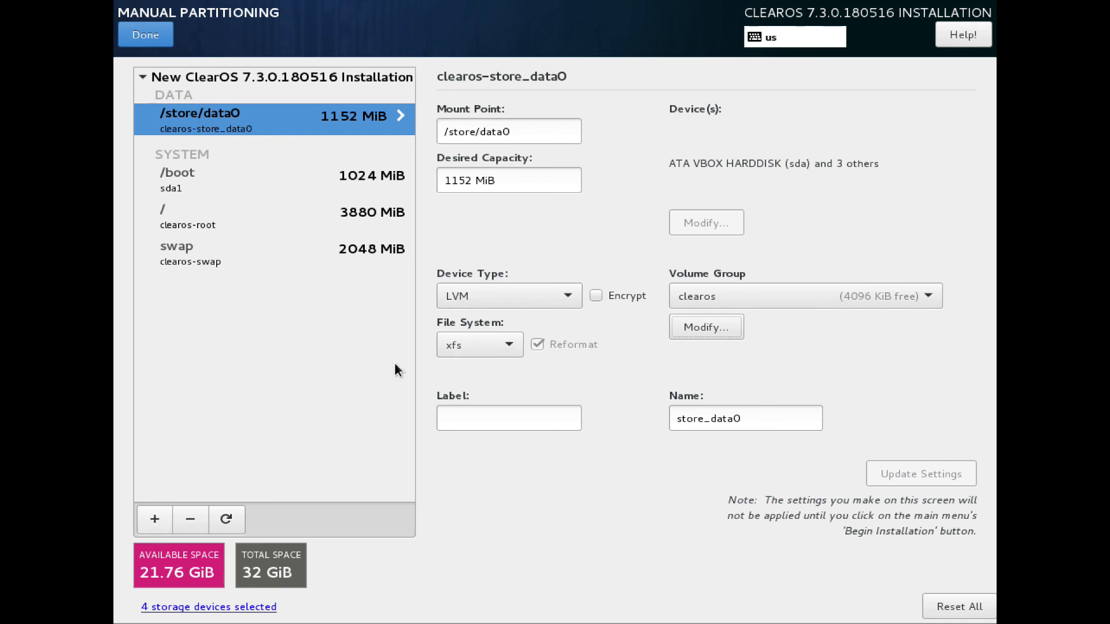
Step: Finish manual partitioning, accept the summary of changes, and begin the installation
left_click(144, 40)
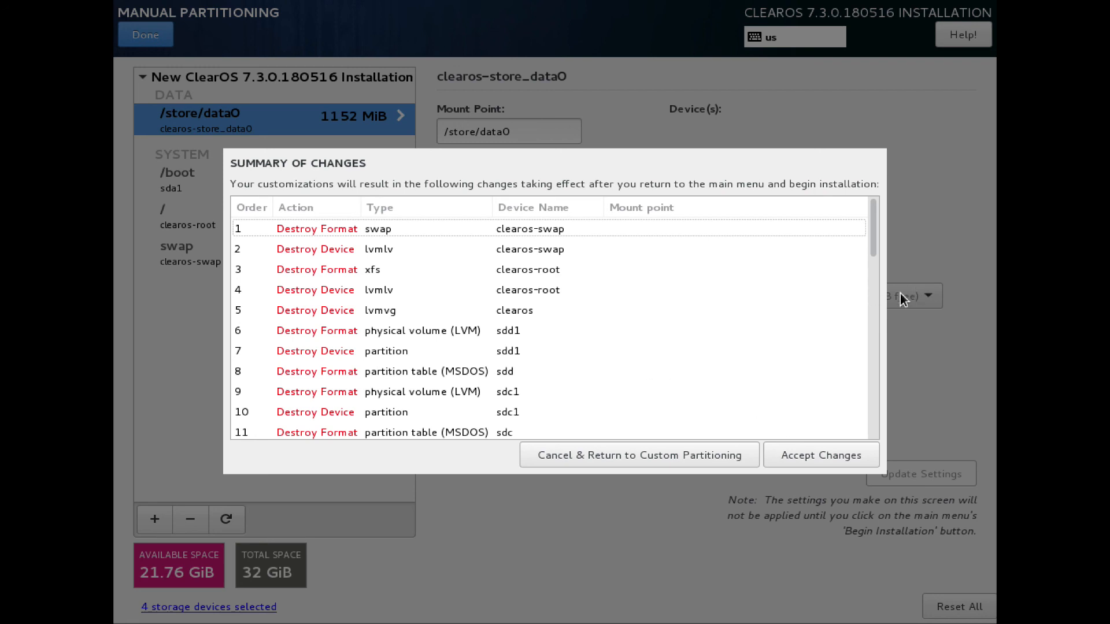
left_click(875, 323)
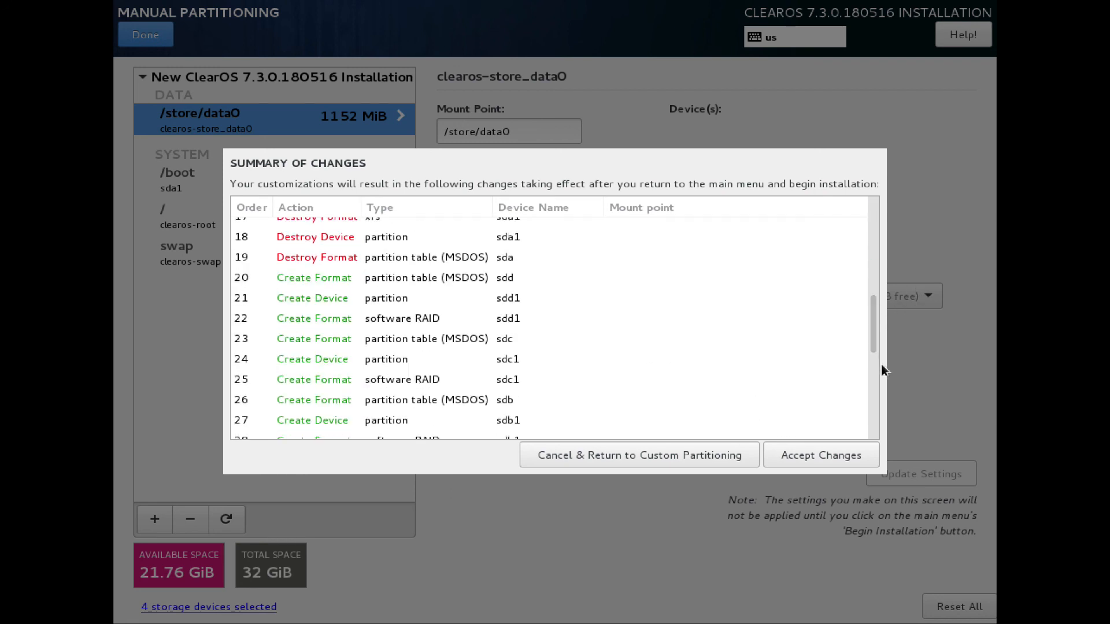
left_click(821, 455)
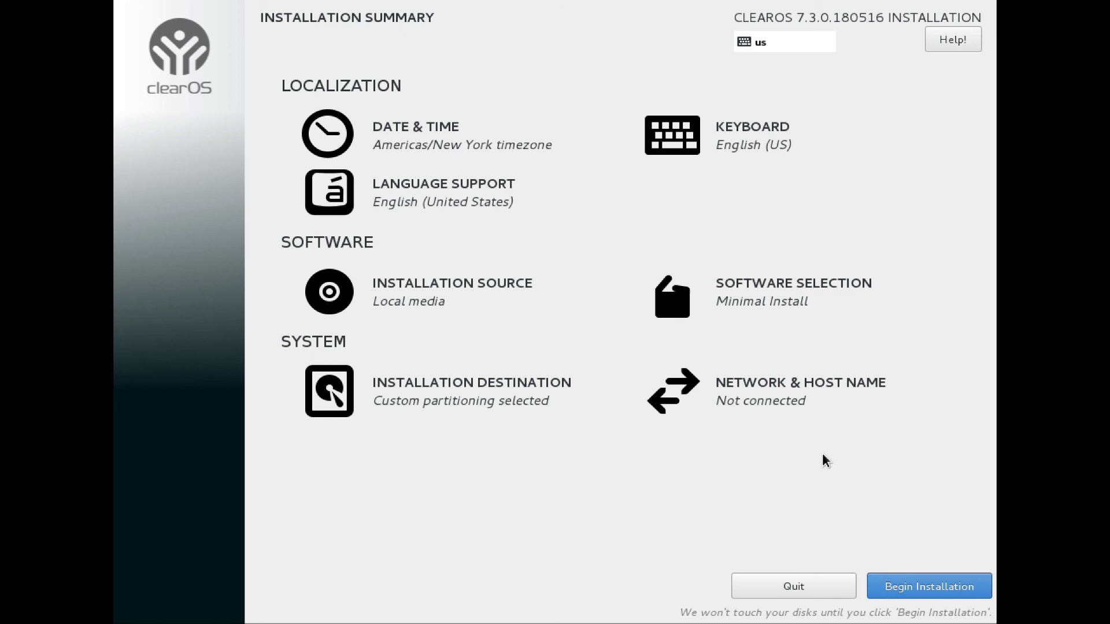
left_click(925, 591)
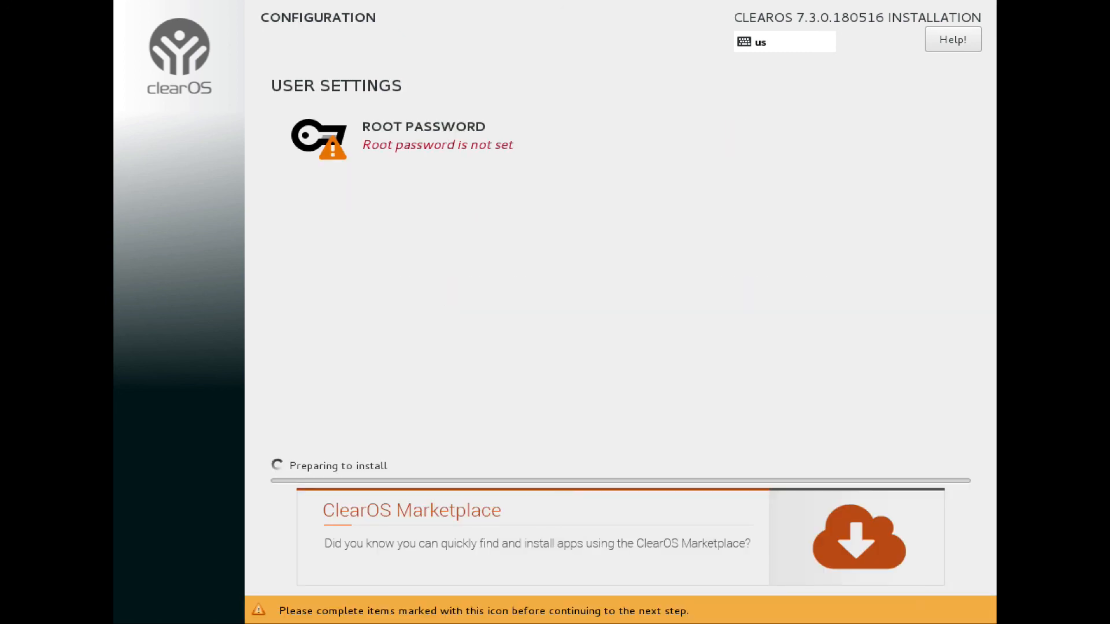